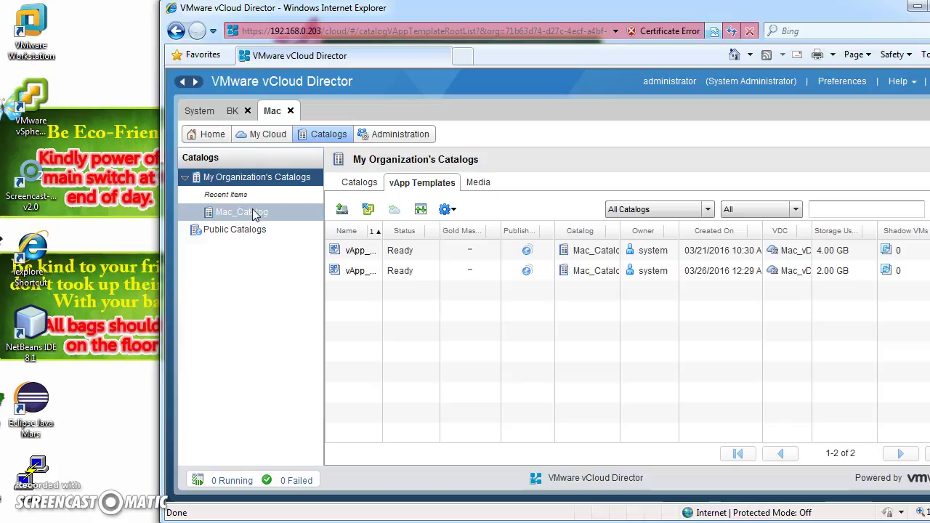
Step: Check the publishing settings of Mac_Catalog in the Mac organization's catalogs and leave them without changes
{"action": "left_click", "coordinate": [359, 182]}
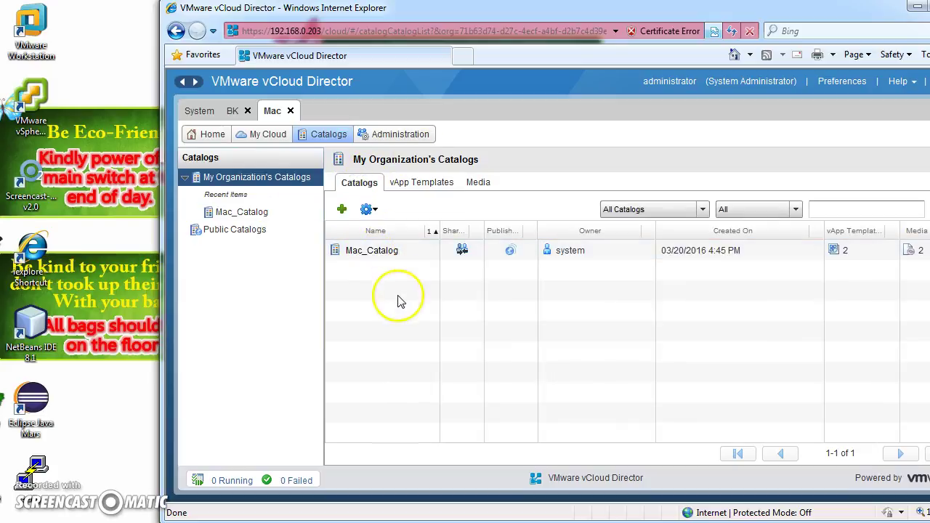
{"action": "right_click", "coordinate": [390, 259]}
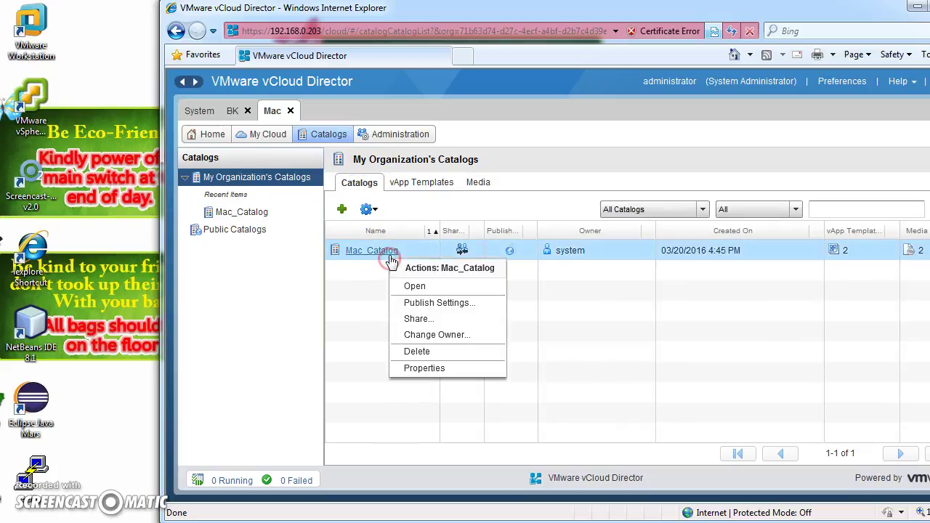
{"action": "left_click", "coordinate": [428, 308]}
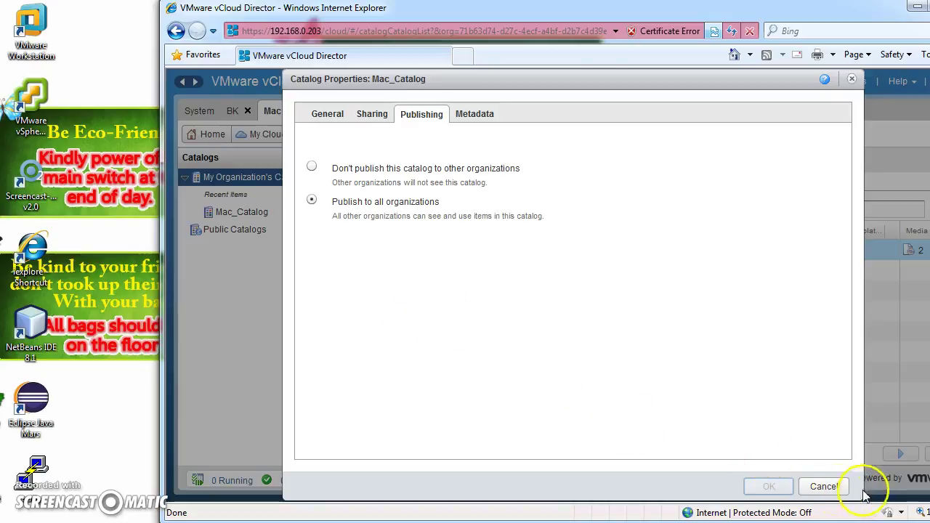
{"action": "left_click", "coordinate": [826, 486]}
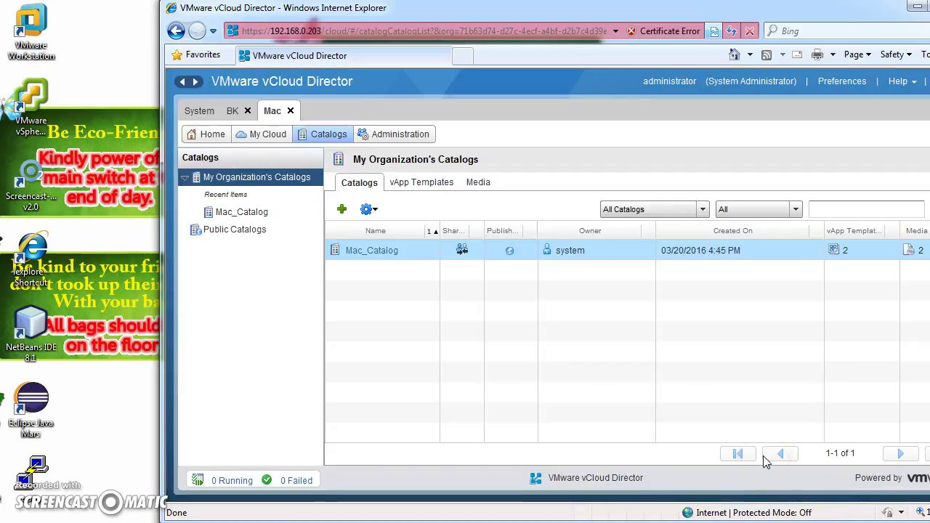
Step: Close the Mac organization and open the BK organization from the system's organization list
{"action": "left_click", "coordinate": [290, 111]}
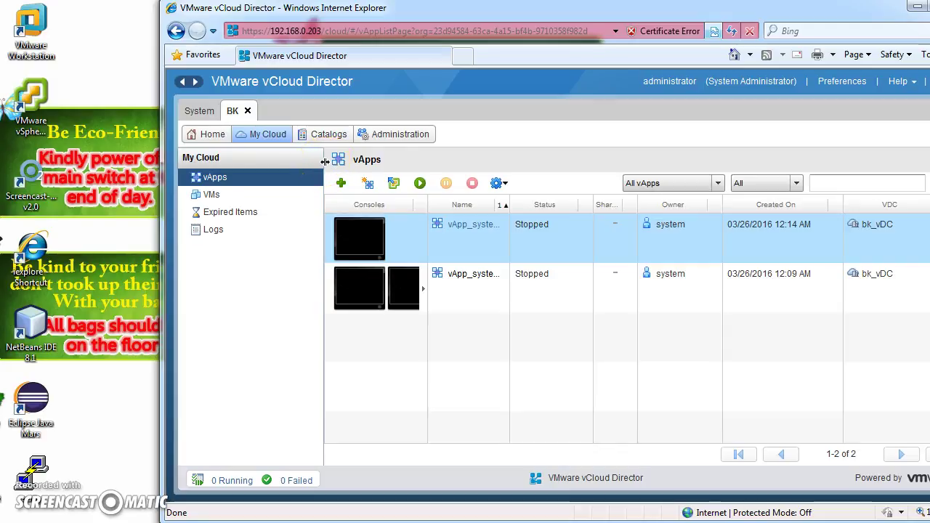
{"action": "left_click", "coordinate": [199, 111]}
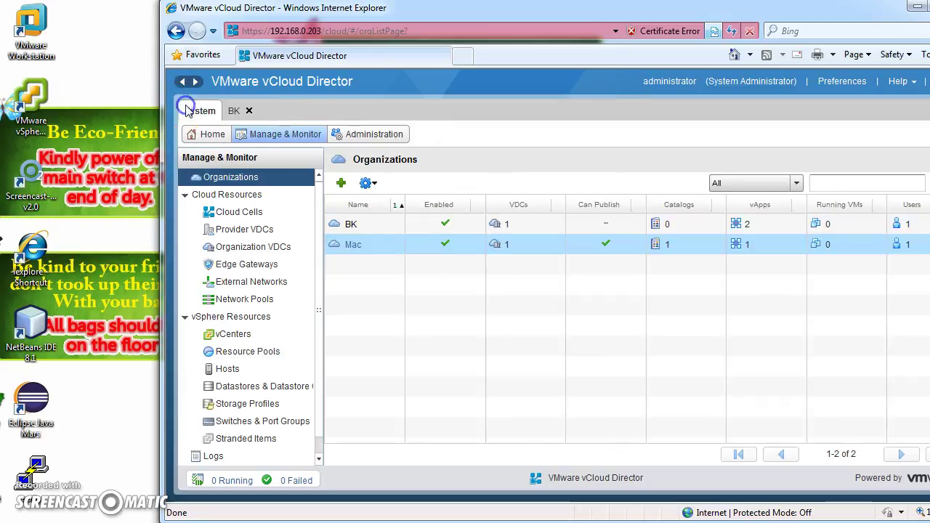
{"action": "left_click", "coordinate": [352, 226]}
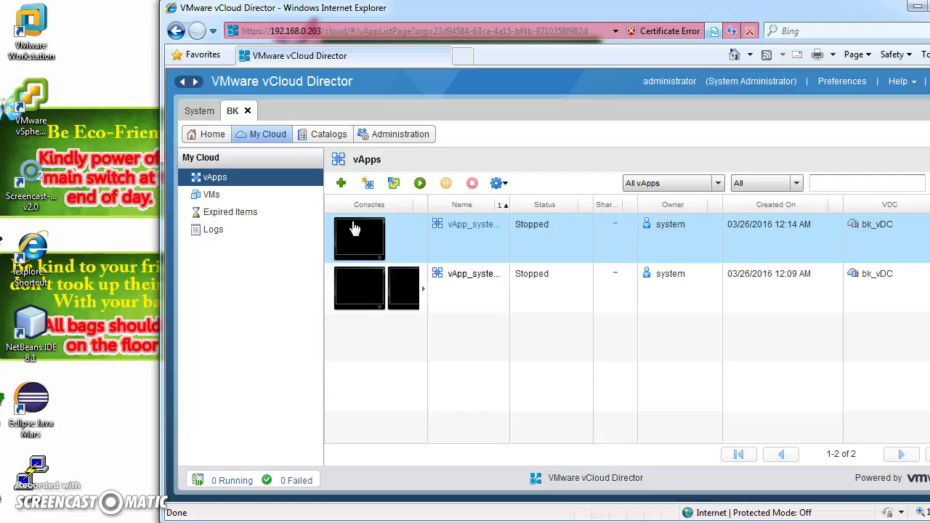
Step: Open Mac_Catalog from the public catalogs available to the BK organization
{"action": "left_click", "coordinate": [320, 143]}
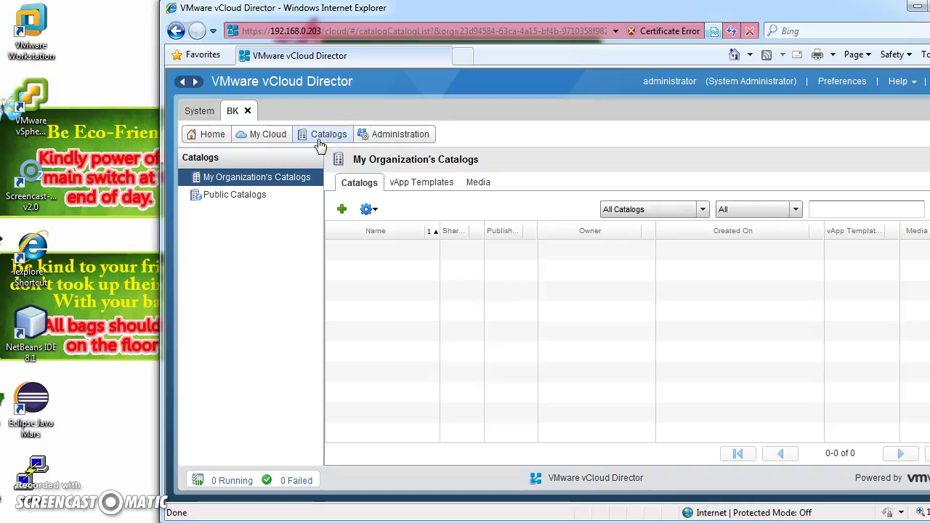
{"action": "left_click", "coordinate": [305, 138]}
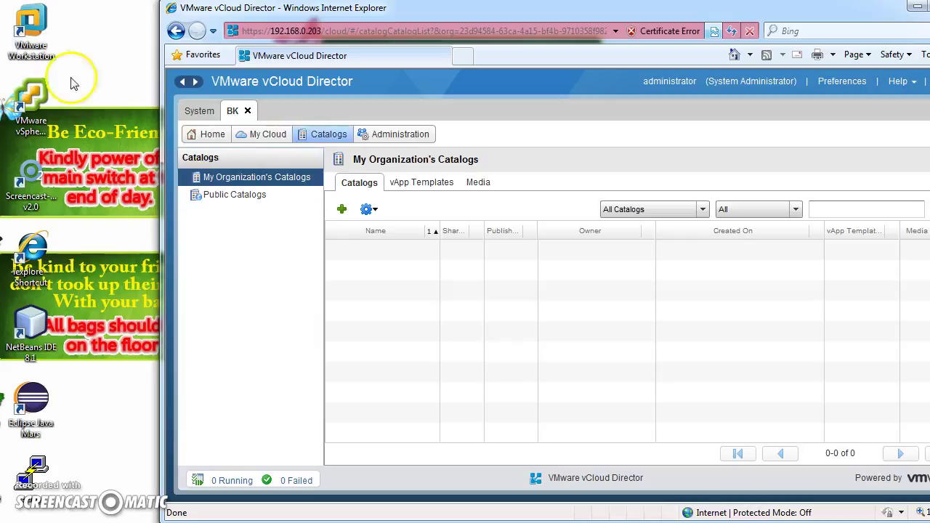
{"action": "left_click", "coordinate": [218, 195]}
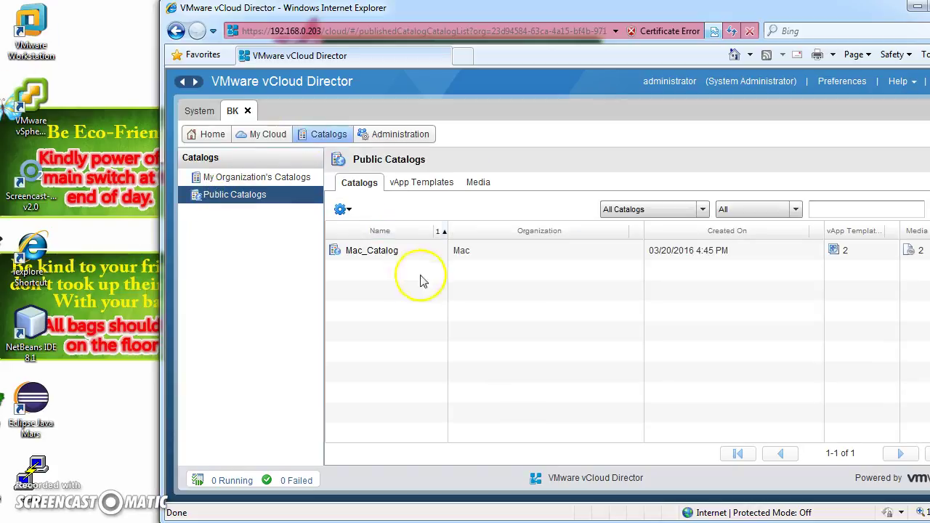
{"action": "right_click", "coordinate": [405, 254]}
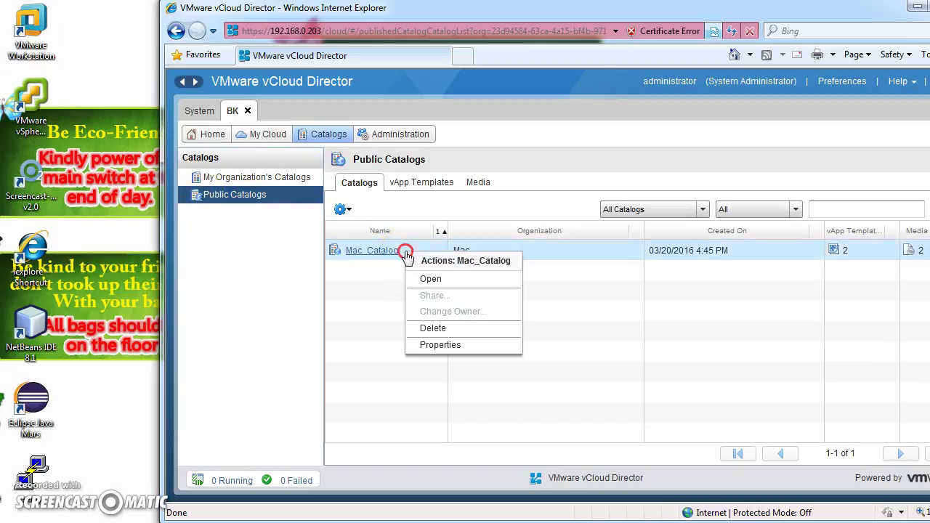
{"action": "left_click", "coordinate": [392, 254]}
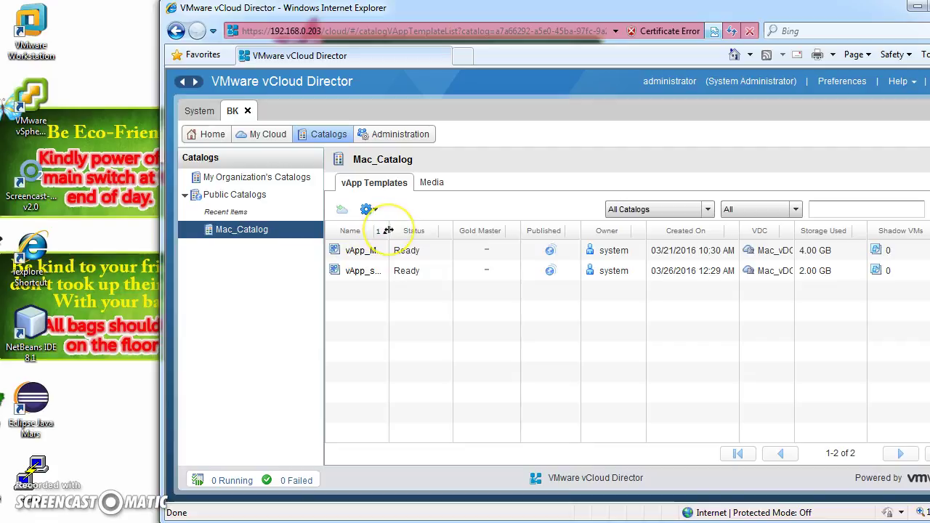
Step: Add the vApp_server_only template to My Cloud, naming the new vApp vApp_migrated_from_Mac
{"action": "left_click", "coordinate": [363, 273]}
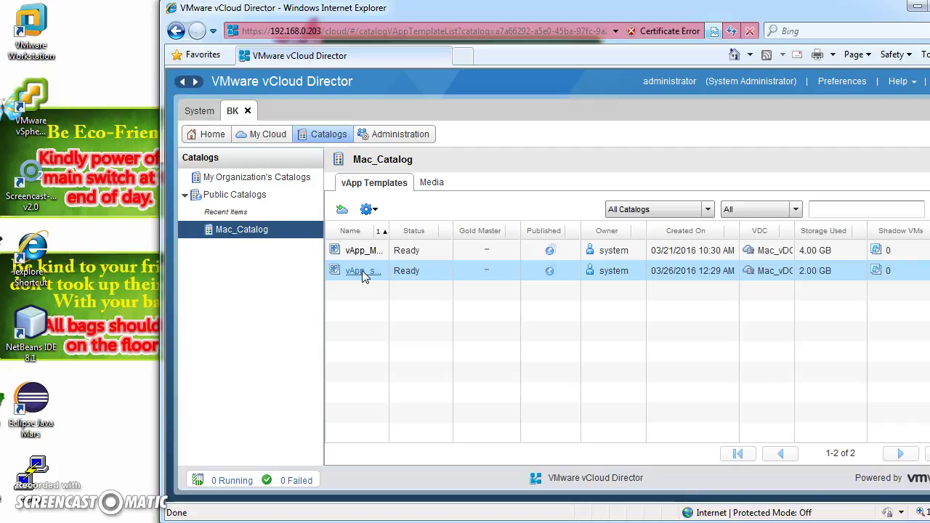
{"action": "right_click", "coordinate": [362, 271]}
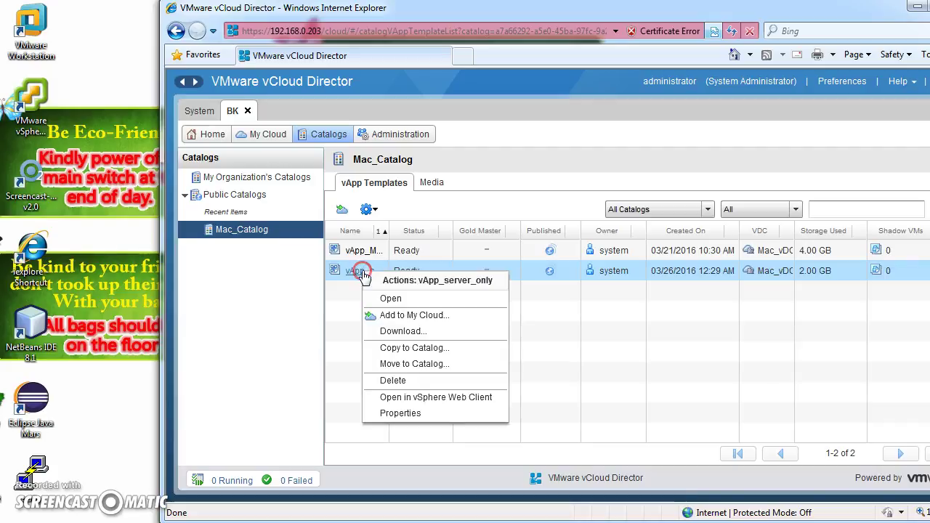
{"action": "left_click", "coordinate": [411, 316]}
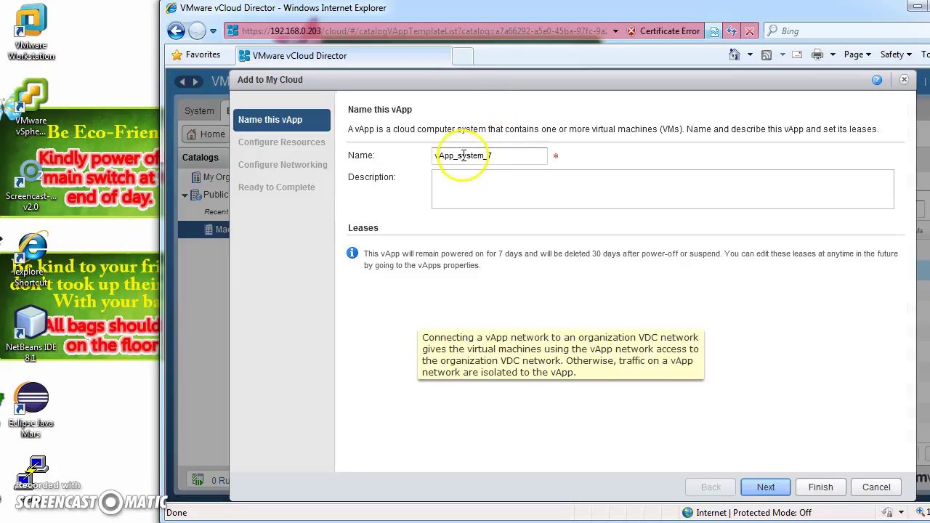
{"action": "left_click_drag", "start_coordinate": [462, 155], "coordinate": [503, 156]}
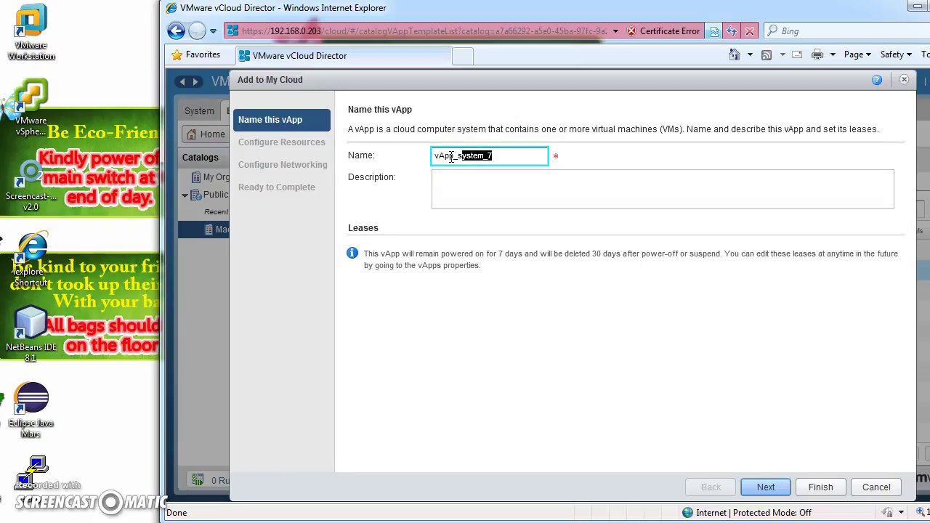
{"action": "left_click_drag", "start_coordinate": [509, 155], "coordinate": [458, 164]}
{"action": "type", "text": "migated"}
{"action": "key", "text": "BackSpace"}
{"action": "key", "text": "BackSpace"}
{"action": "key", "text": "BackSpace"}
{"action": "key", "text": "BackSpace"}
{"action": "type", "text": "rated fr"}
{"action": "key", "text": "BackSpace"}
{"action": "key", "text": "BackSpace"}
{"action": "type", "text": "from_Mac"}
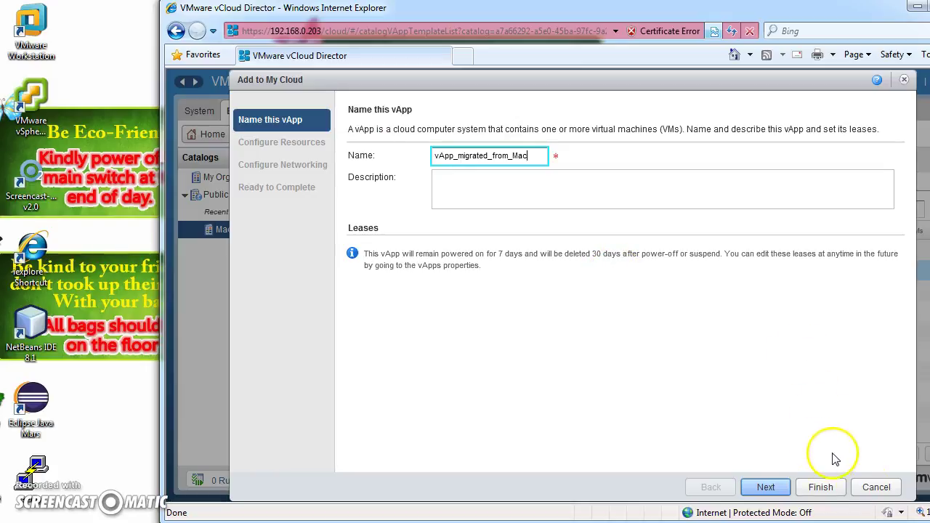
{"action": "left_click", "coordinate": [765, 487]}
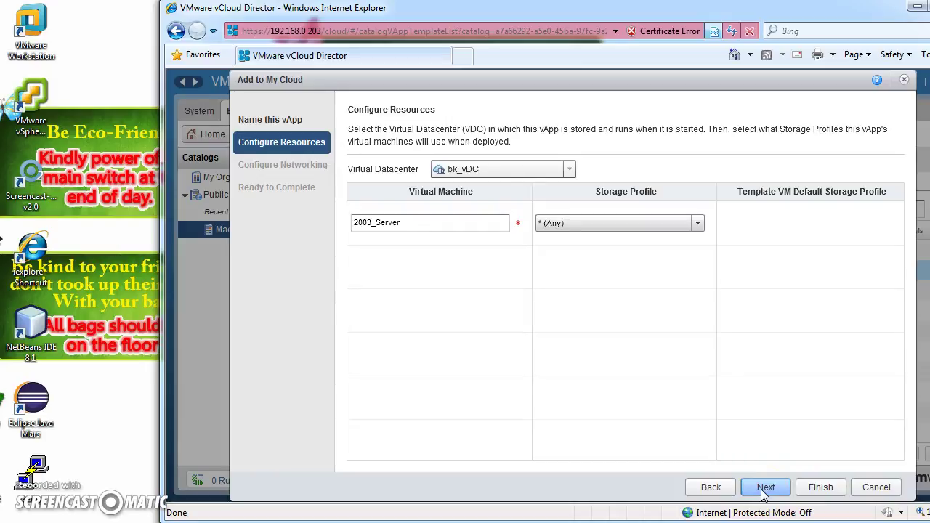
Step: Keep the bk_vDC resources and add a vApp network named bk_NI with the default specification for NIC 0 of 2003_Server
{"action": "left_click", "coordinate": [765, 491]}
{"action": "left_click", "coordinate": [764, 487]}
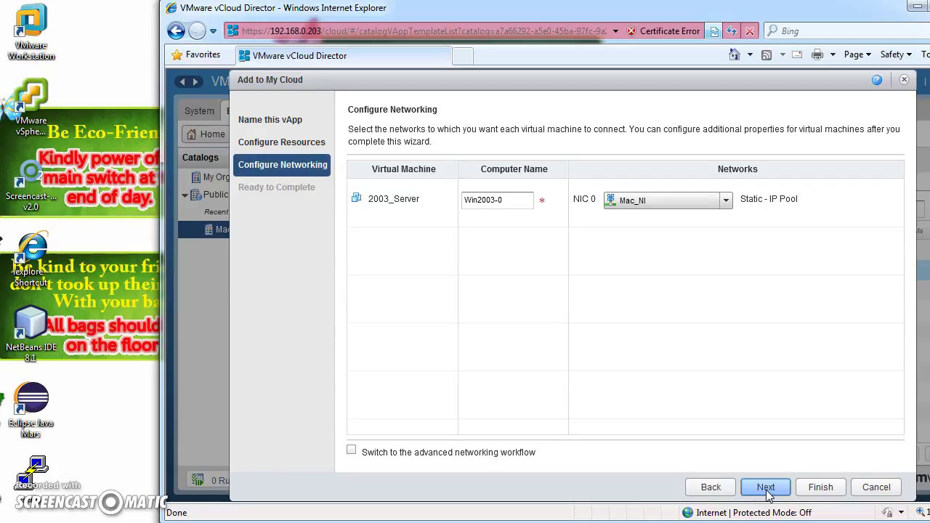
{"action": "left_click", "coordinate": [623, 200]}
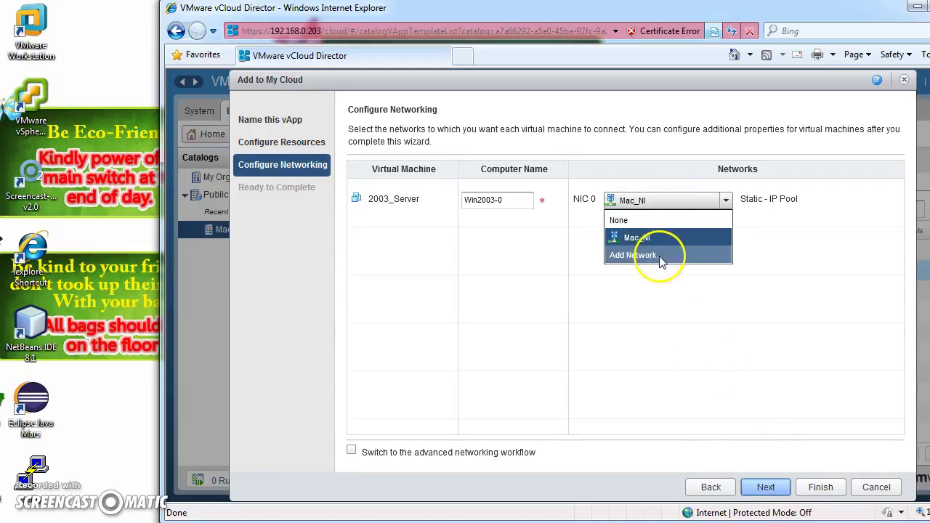
{"action": "left_click", "coordinate": [661, 257]}
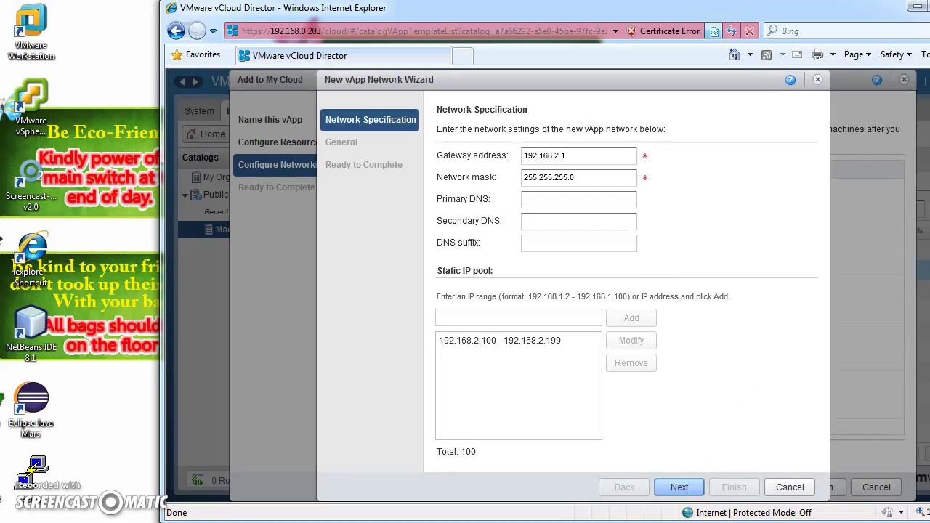
{"action": "left_click", "coordinate": [683, 486]}
{"action": "left_click", "coordinate": [601, 158]}
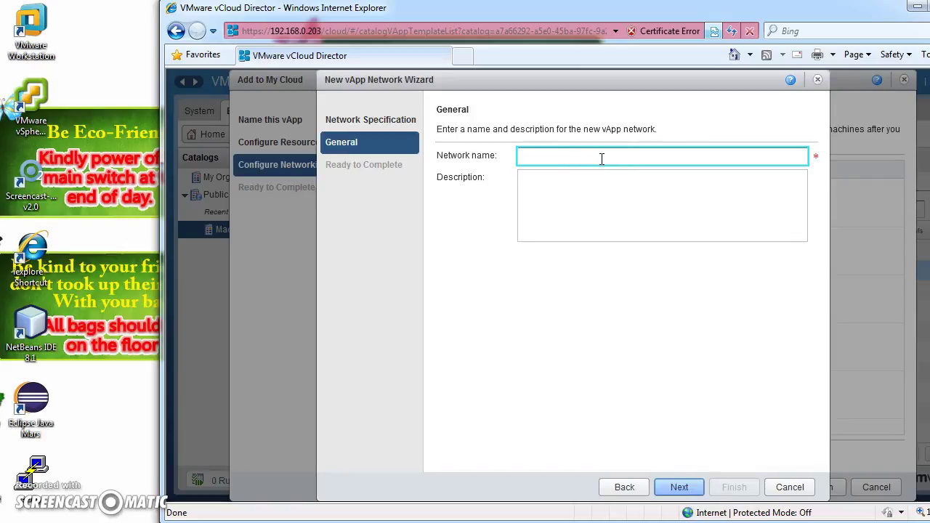
{"action": "type", "text": "bk_NI"}
{"action": "left_click", "coordinate": [679, 487]}
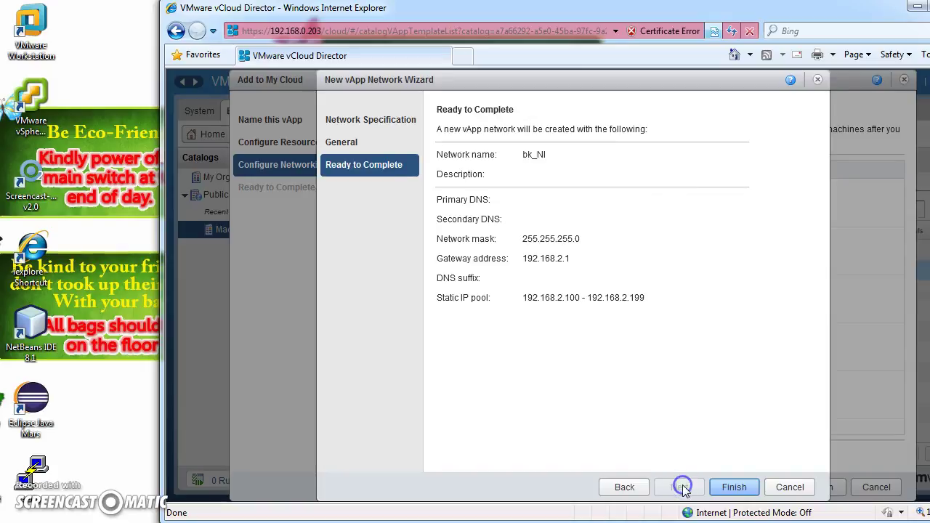
{"action": "left_click", "coordinate": [732, 488]}
Step: Finish creating the vApp without powering it on and display the BK organization's vApps
{"action": "left_click", "coordinate": [766, 489]}
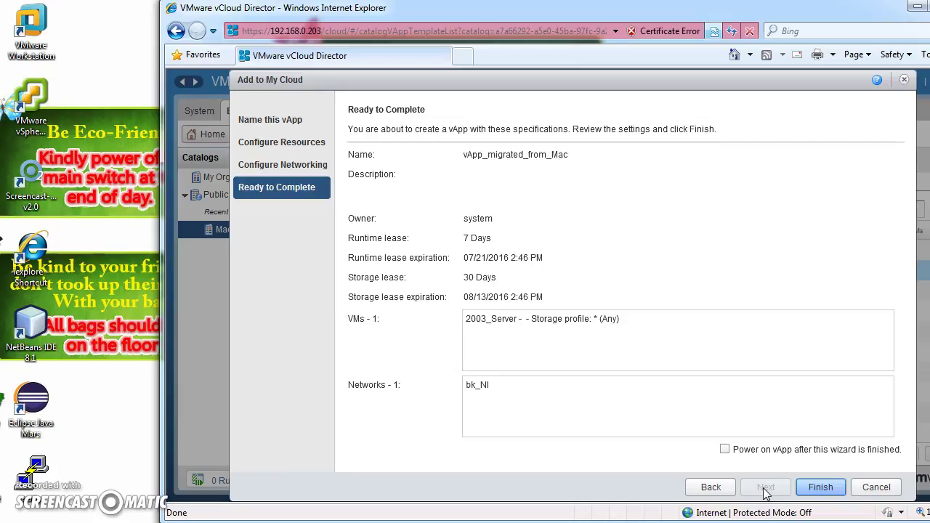
{"action": "left_click", "coordinate": [821, 492]}
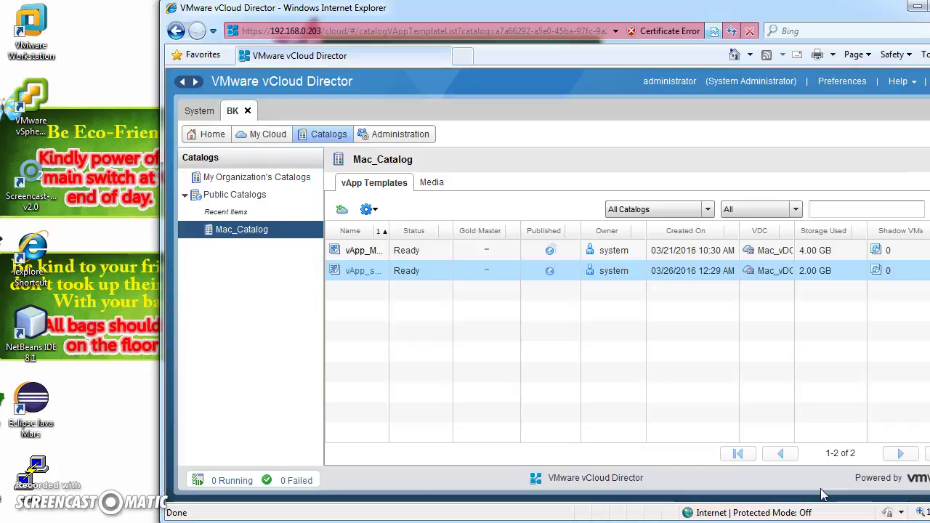
{"action": "left_click", "coordinate": [249, 135]}
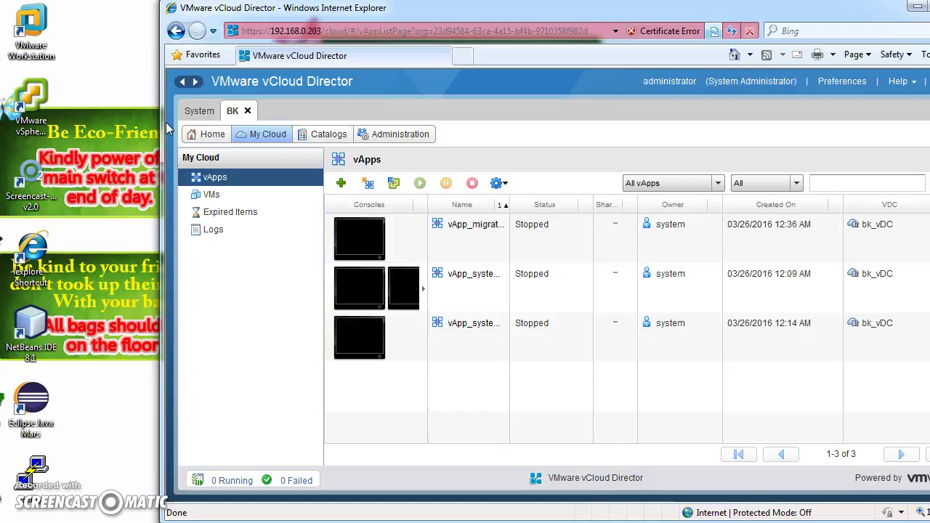
Step: Go to the system-level administration and open the list of roles and rights
{"action": "left_click", "coordinate": [200, 112]}
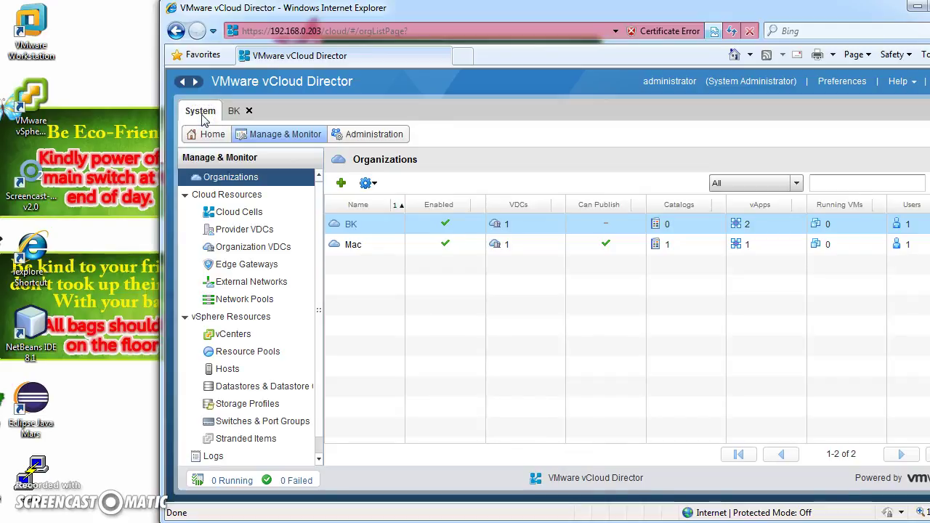
{"action": "left_click_drag", "start_coordinate": [491, 14], "coordinate": [353, 21]}
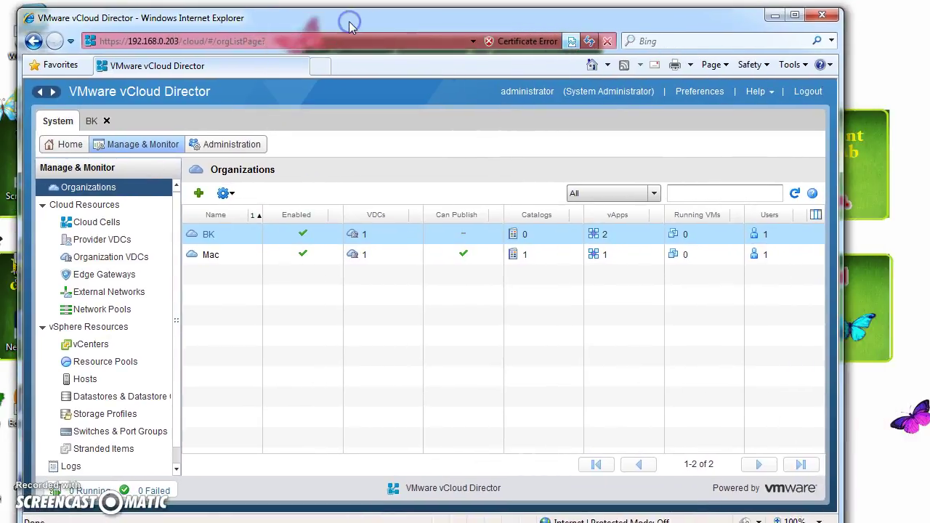
{"action": "left_click", "coordinate": [232, 145]}
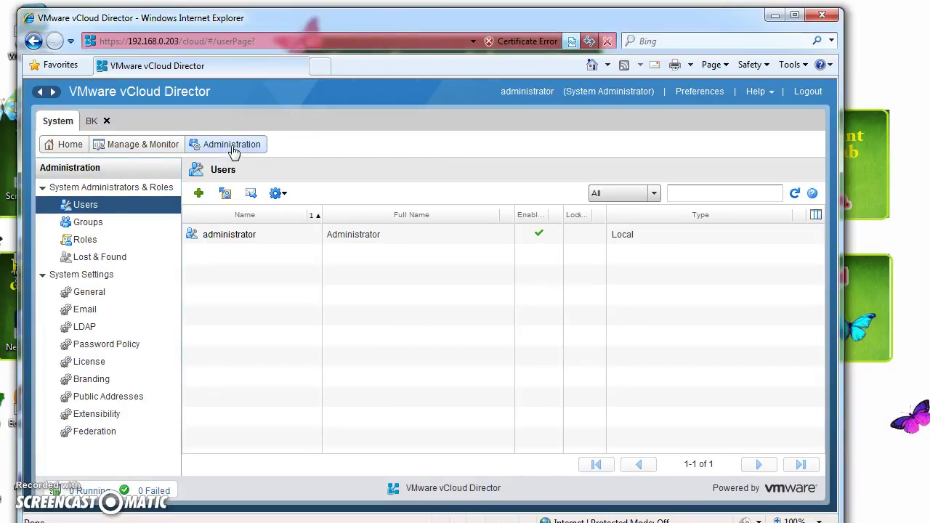
{"action": "left_click", "coordinate": [85, 242]}
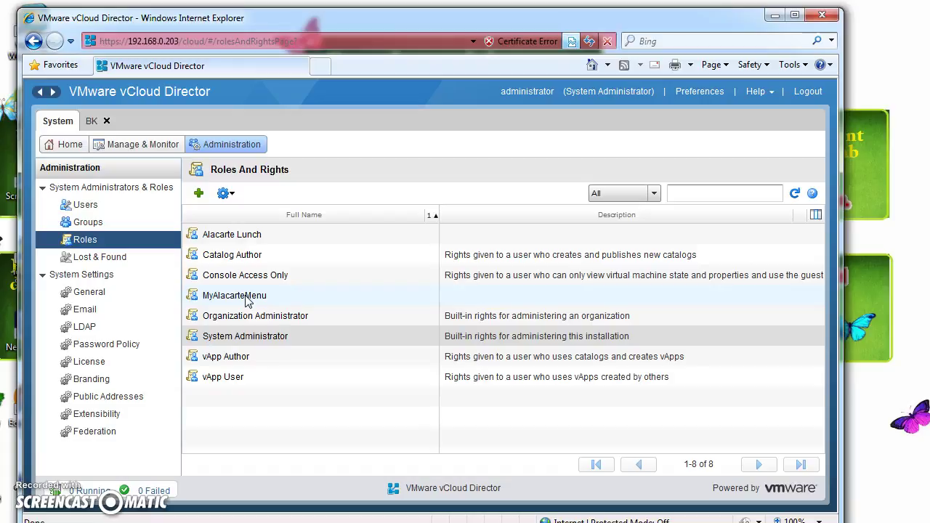
Step: Start creating a new role in the system's list of roles and rights
{"action": "left_click", "coordinate": [198, 194]}
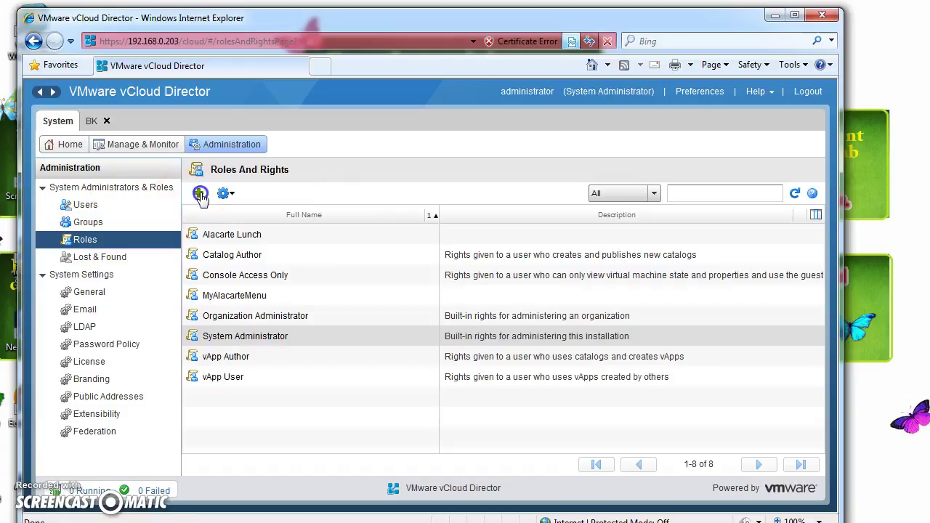
{"action": "left_click", "coordinate": [361, 119]}
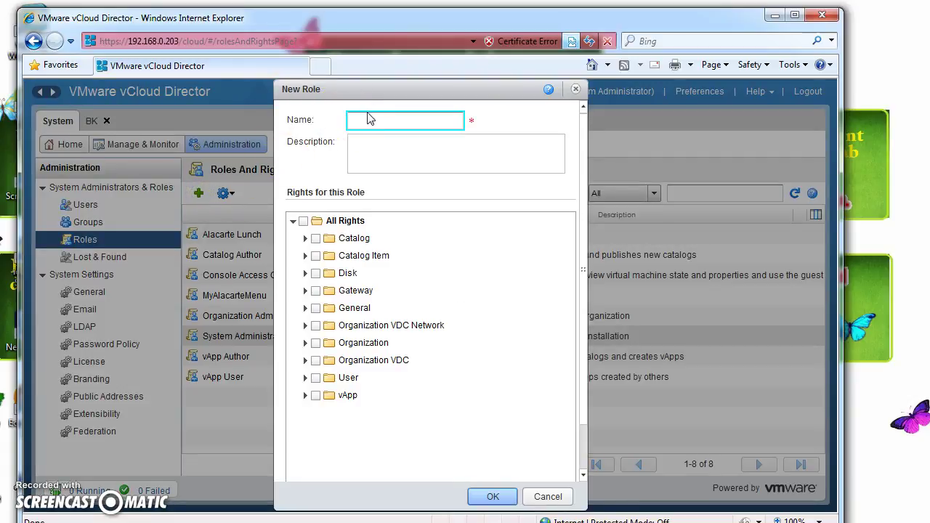
{"action": "left_click", "coordinate": [560, 310]}
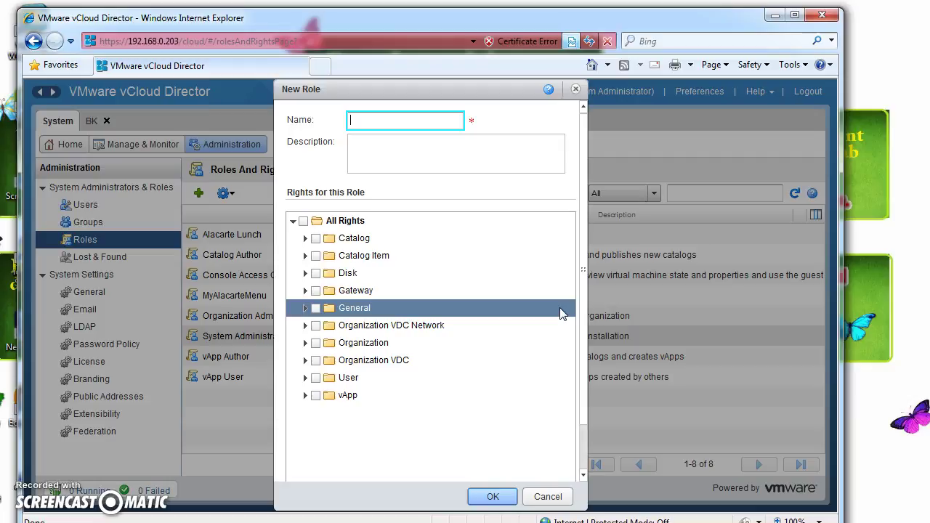
{"action": "left_click", "coordinate": [899, 238]}
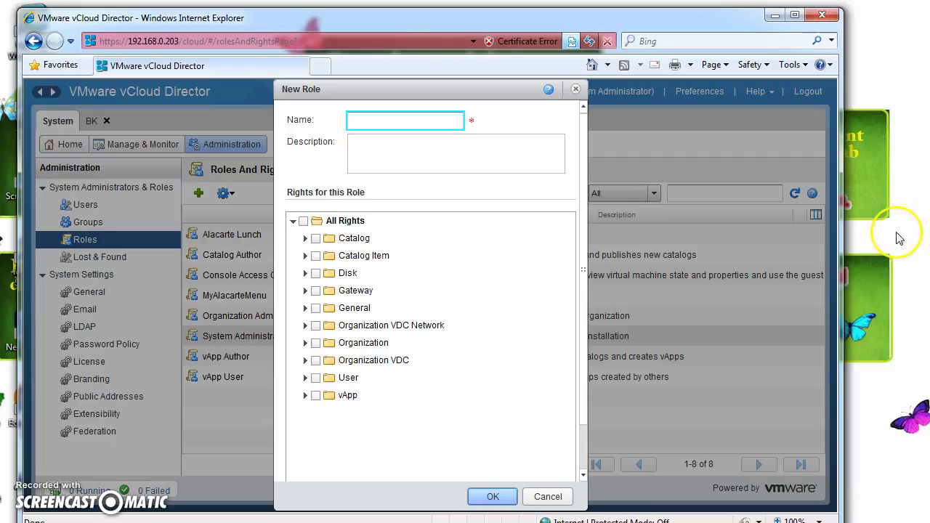
{"action": "left_click", "coordinate": [370, 119]}
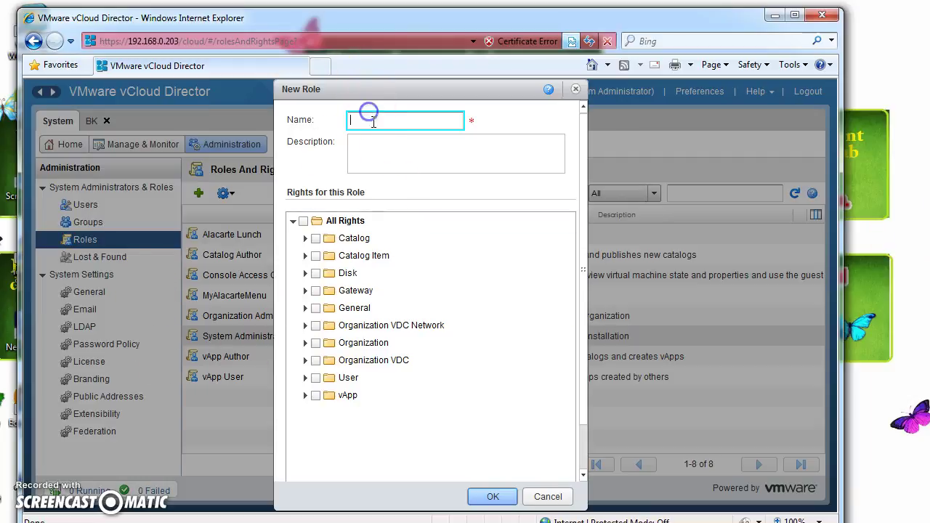
{"action": "type", "text": "hair"}
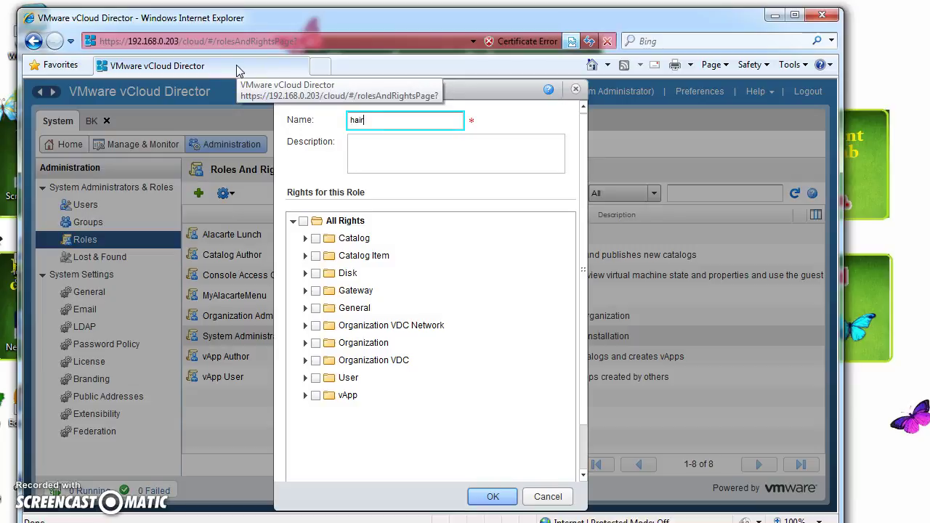
{"action": "key", "text": "BackSpace"}
{"action": "key", "text": "BackSpace"}
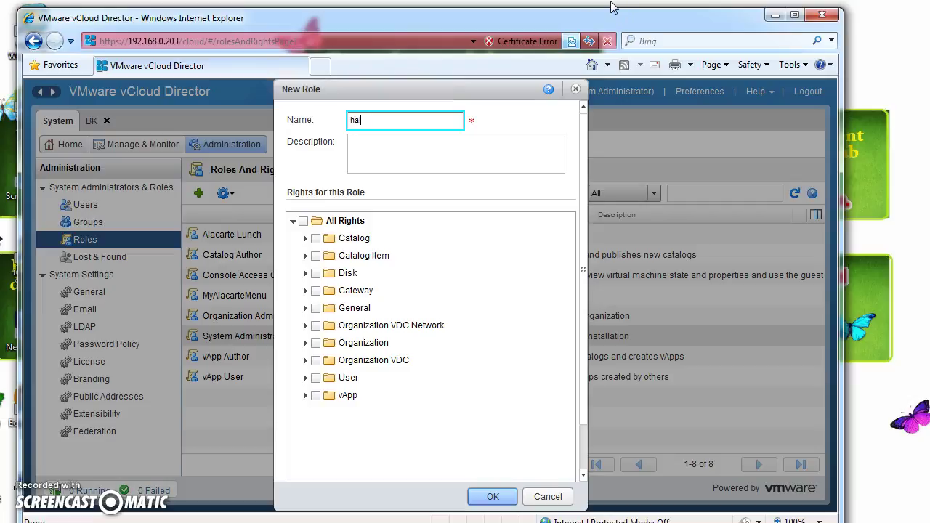
{"action": "key", "text": "BackSpace"}
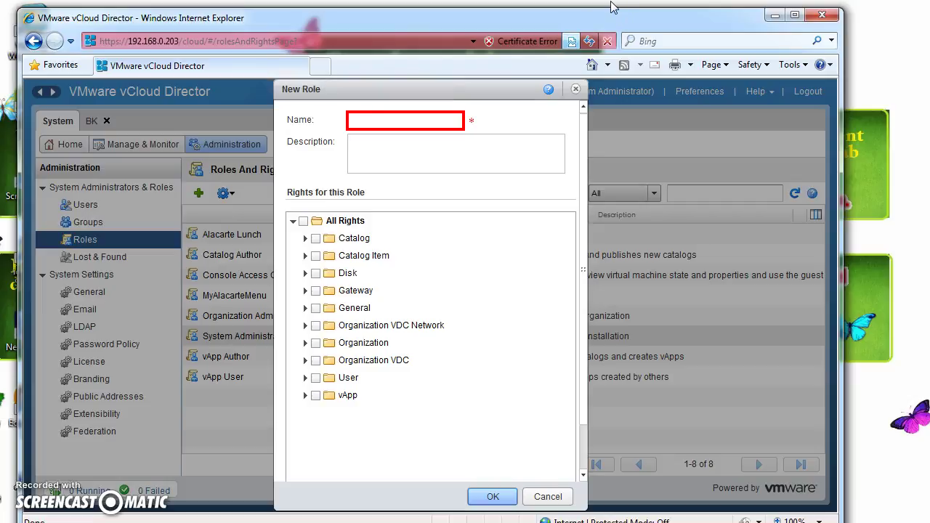
{"action": "type", "text": "sa"}
{"action": "key", "text": "BackSpace"}
{"action": "key", "text": "BackSpace"}
{"action": "type", "text": "a"}
{"action": "key", "text": "BackSpace"}
{"action": "type", "text": "B"}
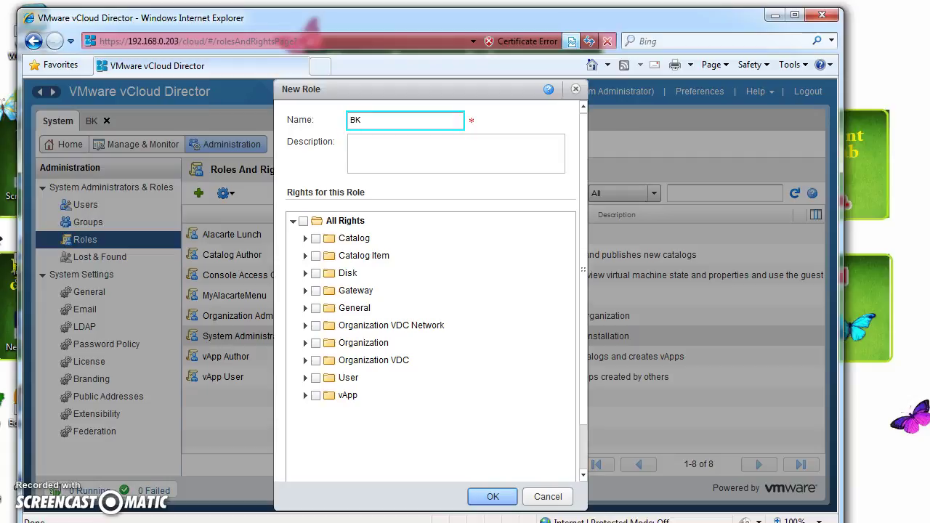
{"action": "key", "text": "BackSpace"}
Step: Create the role as bk with all Organization VDC Network, Organization and Organization VDC rights
{"action": "type", "text": "bk"}
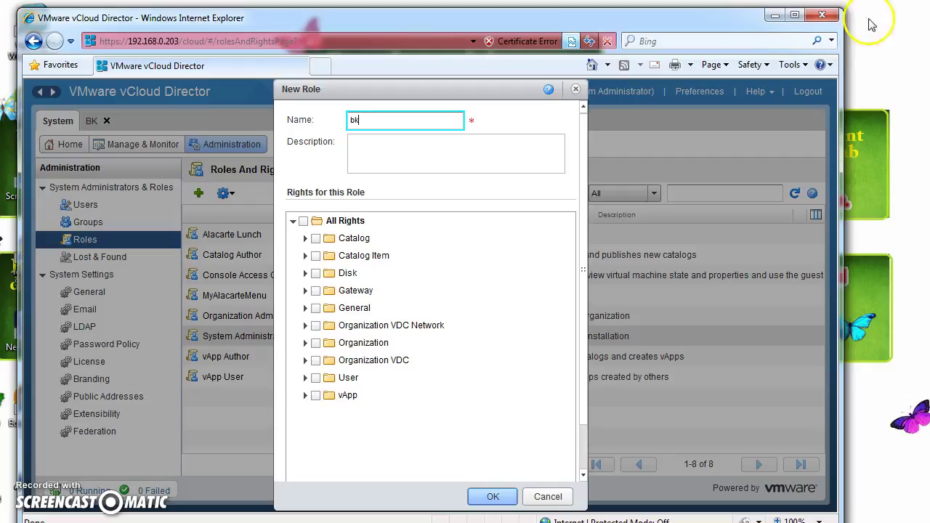
{"action": "left_click", "coordinate": [315, 325]}
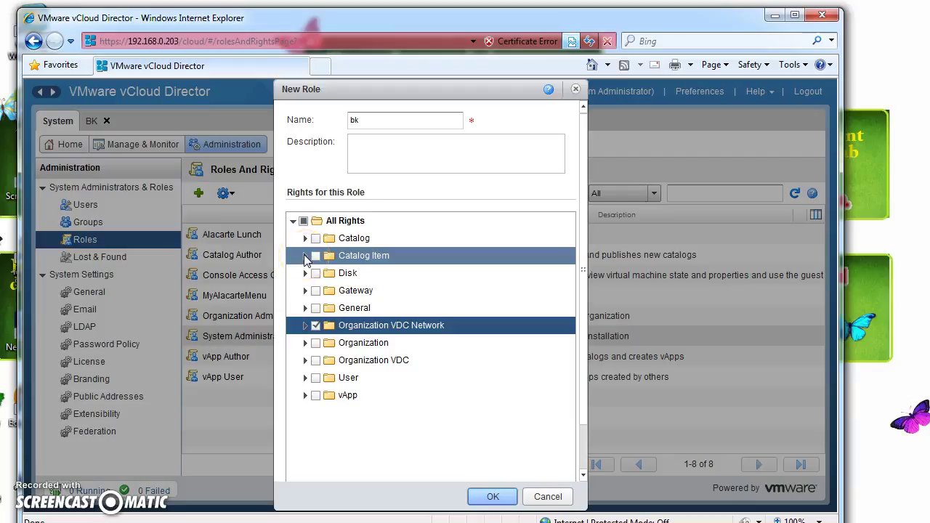
{"action": "left_click", "coordinate": [316, 343]}
{"action": "left_click", "coordinate": [315, 361]}
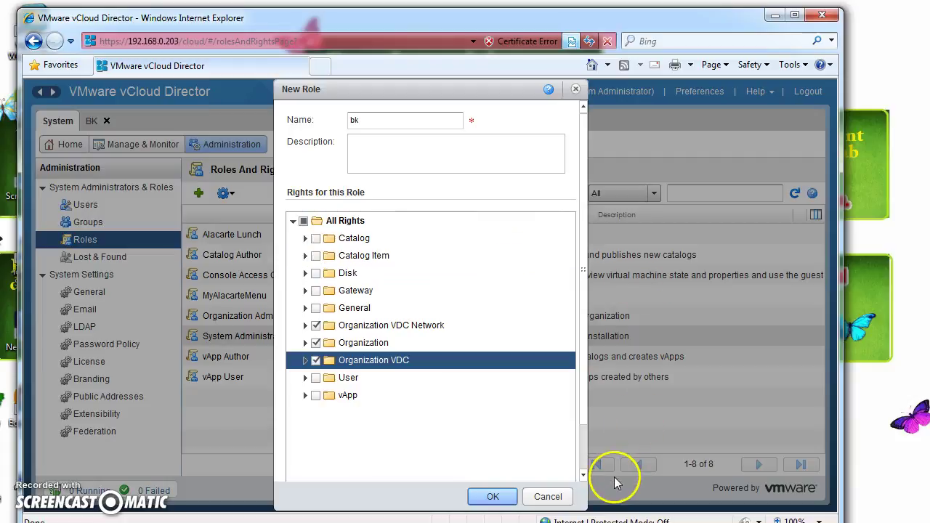
{"action": "left_click", "coordinate": [493, 496]}
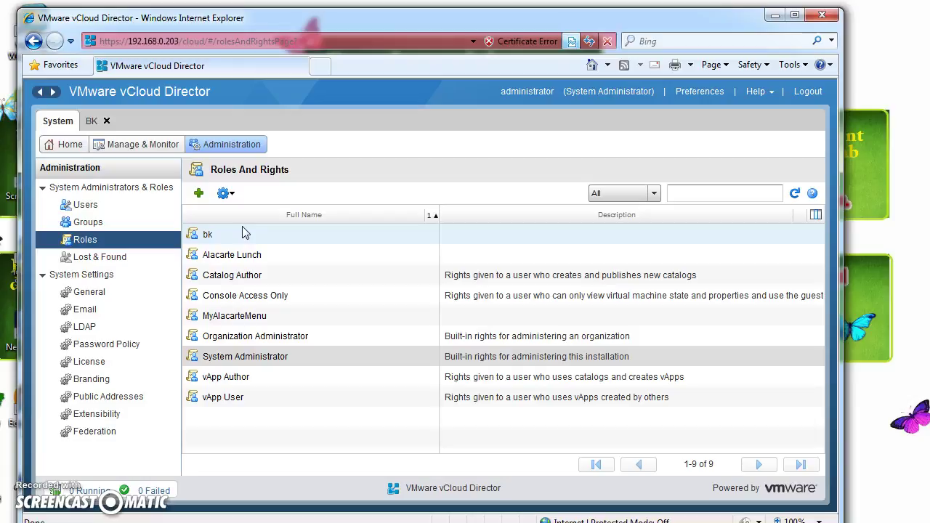
Step: Return to the BK organization and open its list of users in the administration
{"action": "left_click", "coordinate": [91, 121]}
{"action": "left_click", "coordinate": [200, 195]}
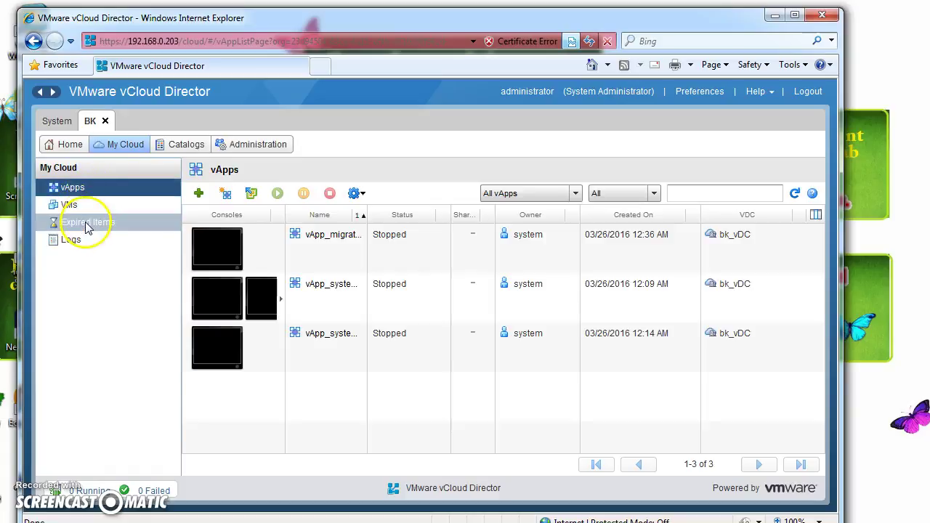
{"action": "left_click", "coordinate": [234, 146]}
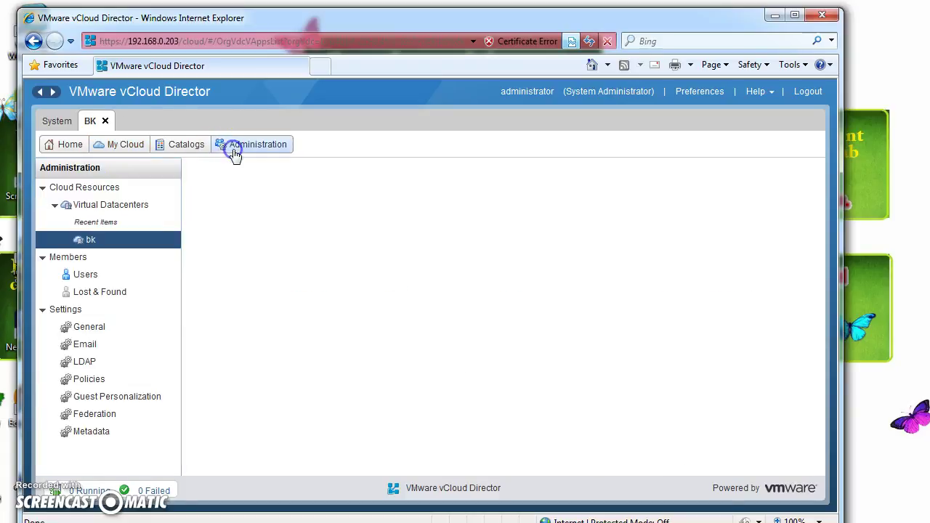
{"action": "left_click", "coordinate": [131, 275]}
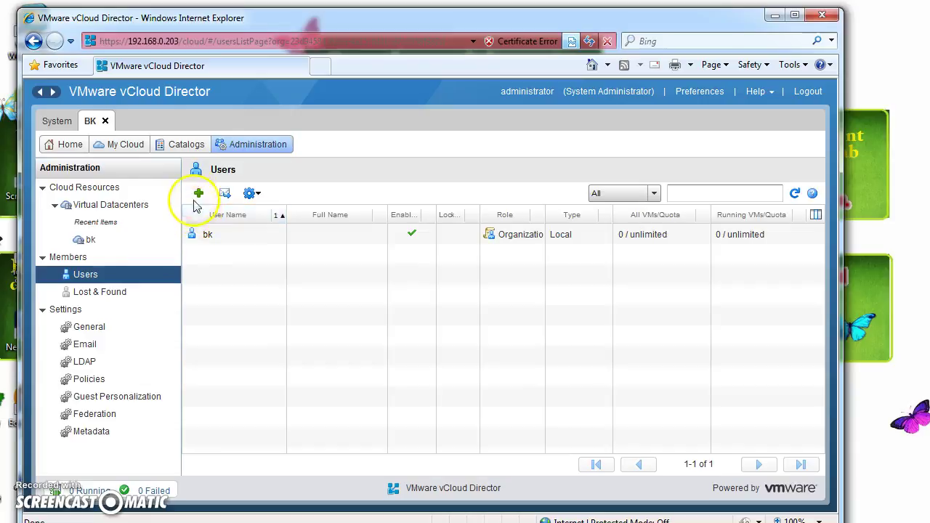
Step: Start a new user in the BK organization with the bk role and the user name bk
{"action": "left_click", "coordinate": [199, 193]}
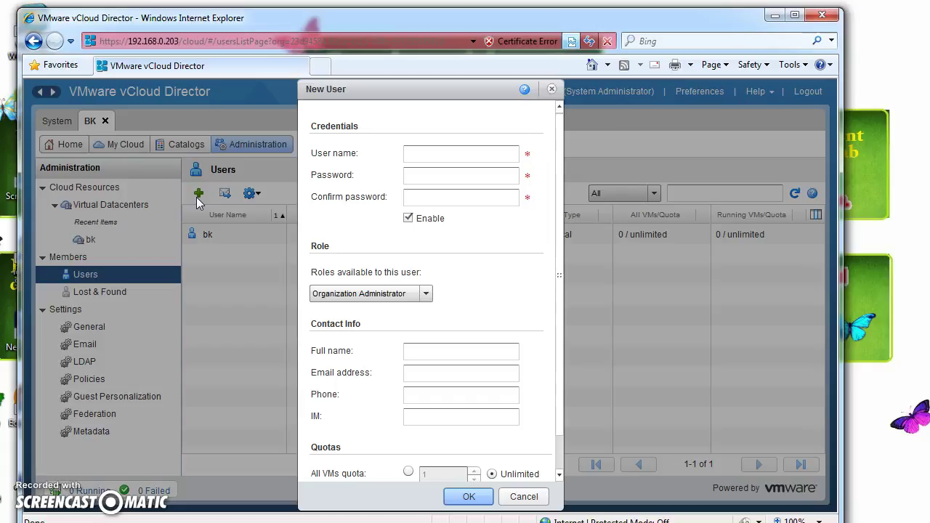
{"action": "left_click", "coordinate": [372, 293]}
{"action": "scroll", "coordinate": [380, 341], "scroll_direction": "down", "scroll_amount": 1}
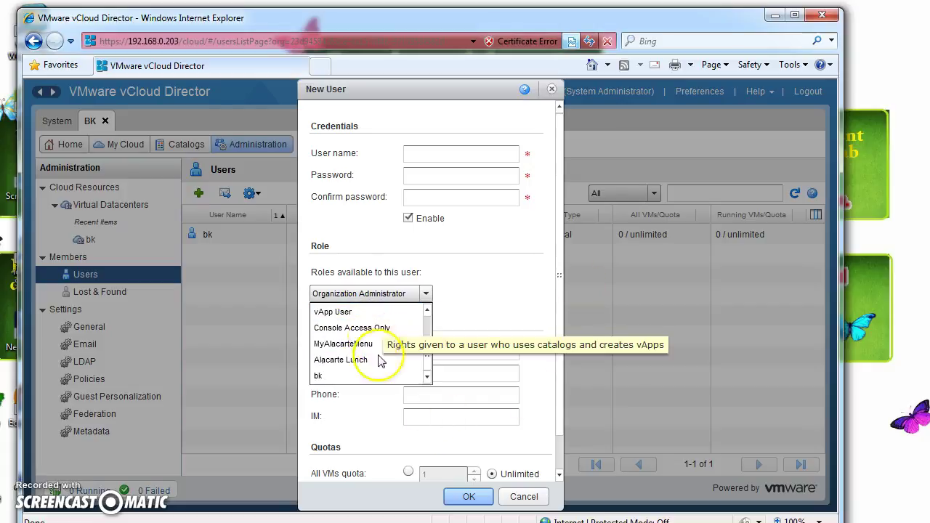
{"action": "left_click", "coordinate": [370, 375]}
{"action": "left_click", "coordinate": [458, 149]}
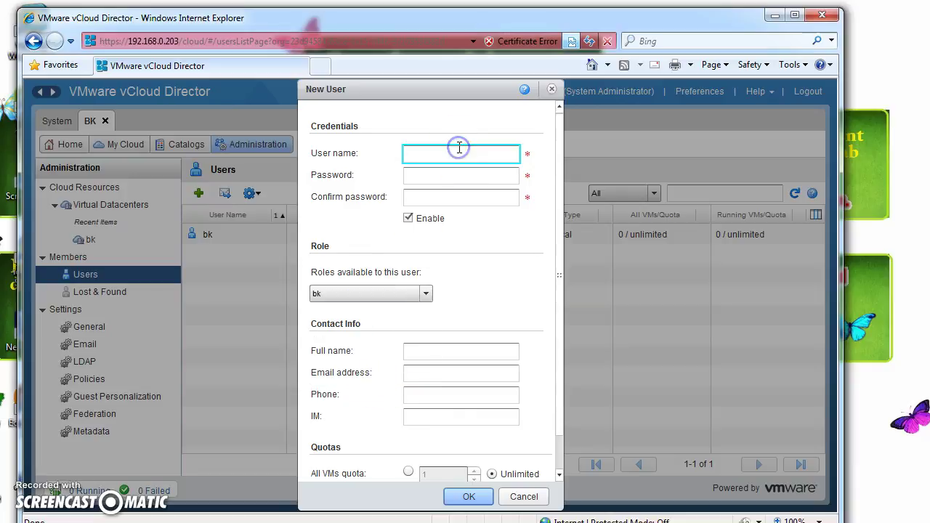
{"action": "type", "text": "BK"}
{"action": "key", "text": "BackSpace"}
{"action": "key", "text": "BackSpace"}
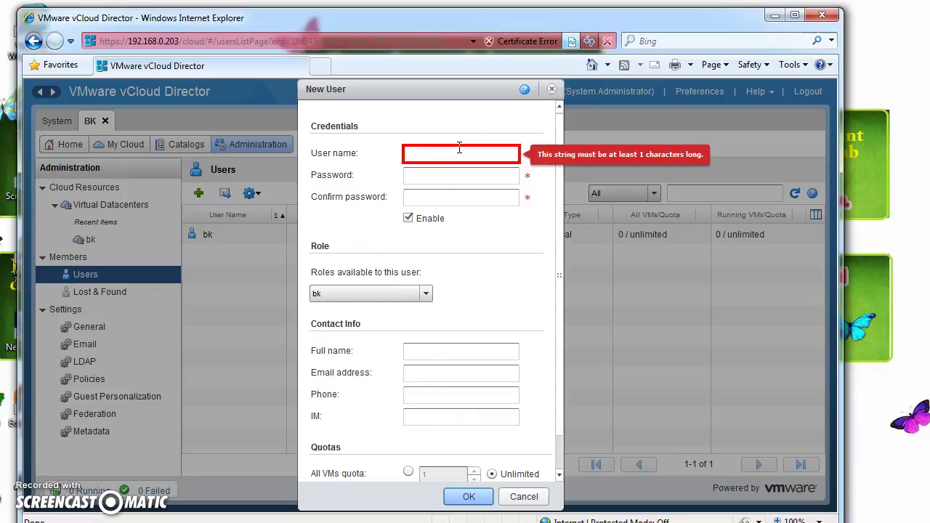
{"action": "type", "text": "bk"}
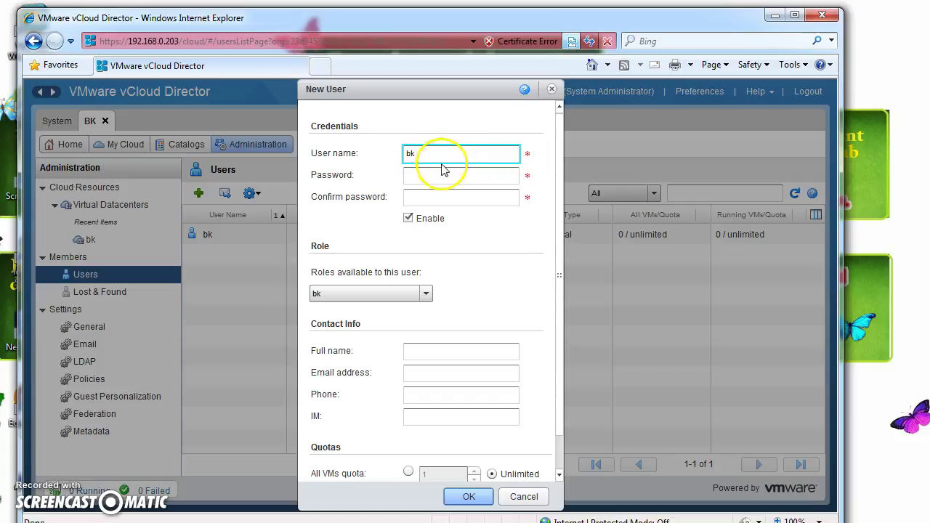
{"action": "left_click_drag", "start_coordinate": [440, 155], "coordinate": [386, 174]}
{"action": "left_click", "coordinate": [427, 158]}
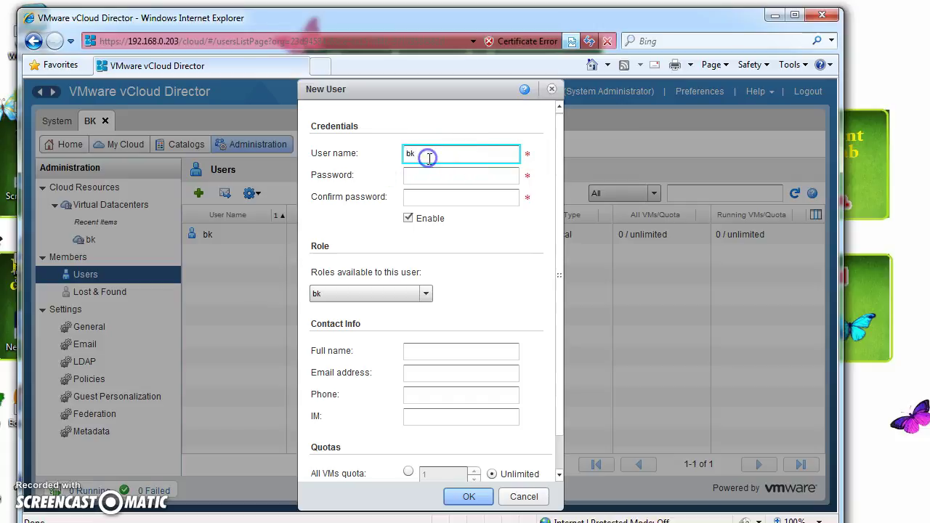
Step: Enter and confirm the new user's password and submit the user
{"action": "left_click", "coordinate": [424, 178]}
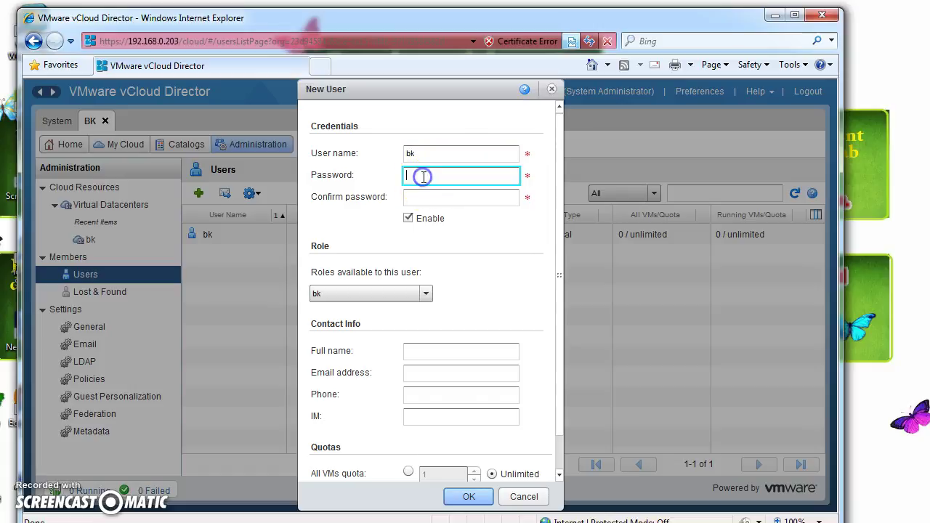
{"action": "type", "text": "**"}
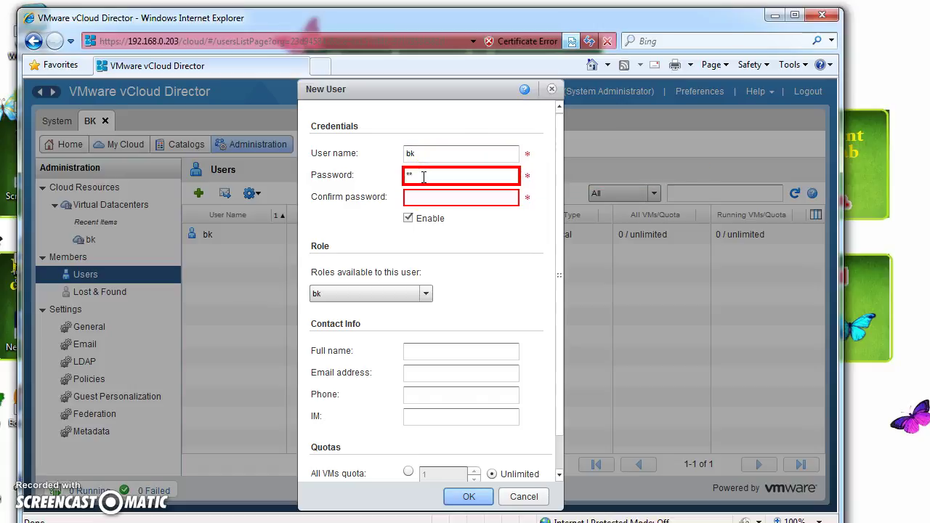
{"action": "key", "text": "BackSpace"}
{"action": "key", "text": "BackSpace"}
{"action": "type", "text": "********"}
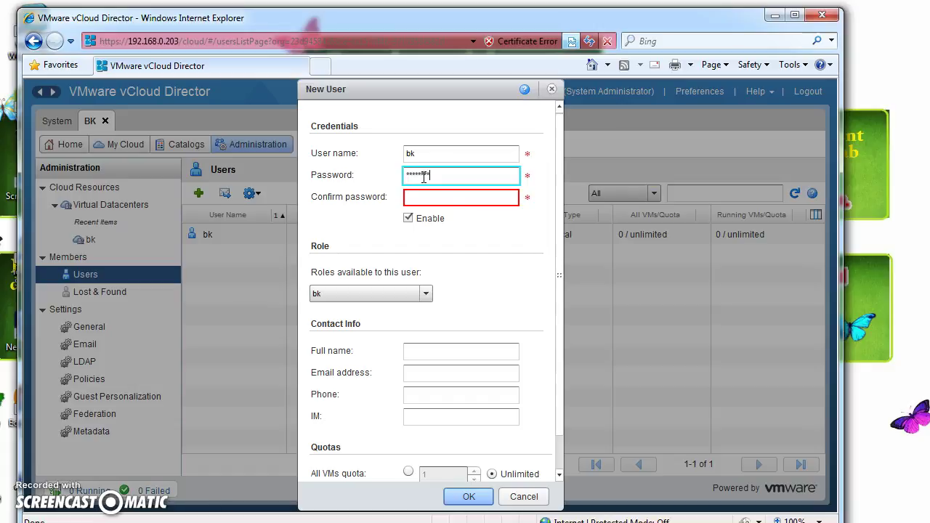
{"action": "left_click", "coordinate": [423, 196]}
{"action": "type", "text": "*"}
{"action": "type", "text": "***"}
{"action": "type", "text": "d"}
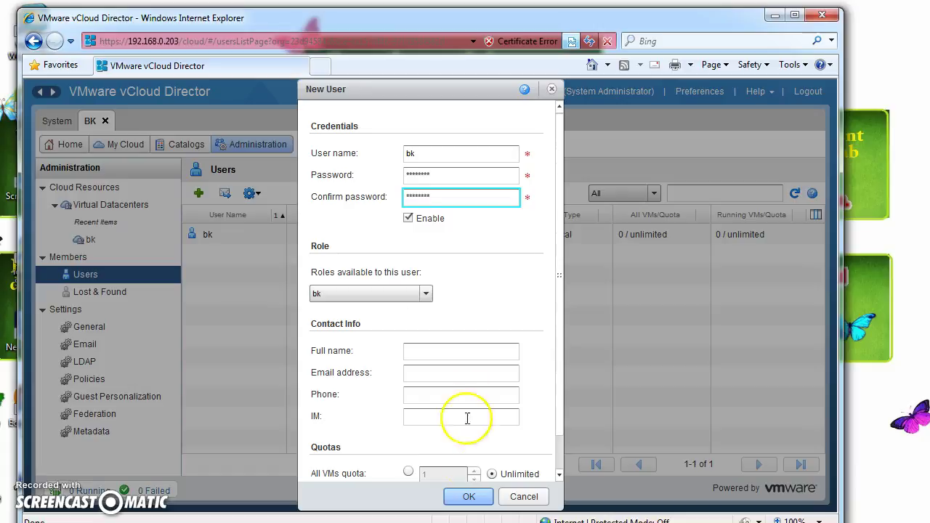
{"action": "left_click", "coordinate": [468, 497]}
{"action": "left_click", "coordinate": [511, 410]}
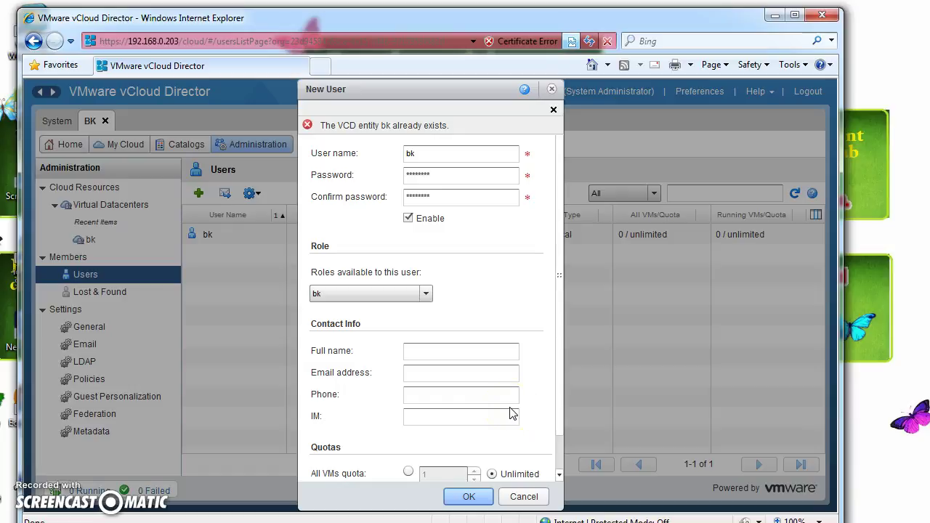
Step: Change the new user's name to bk_bk and save the user
{"action": "left_click", "coordinate": [440, 162]}
{"action": "type", "text": "_bk"}
{"action": "left_click", "coordinate": [457, 498]}
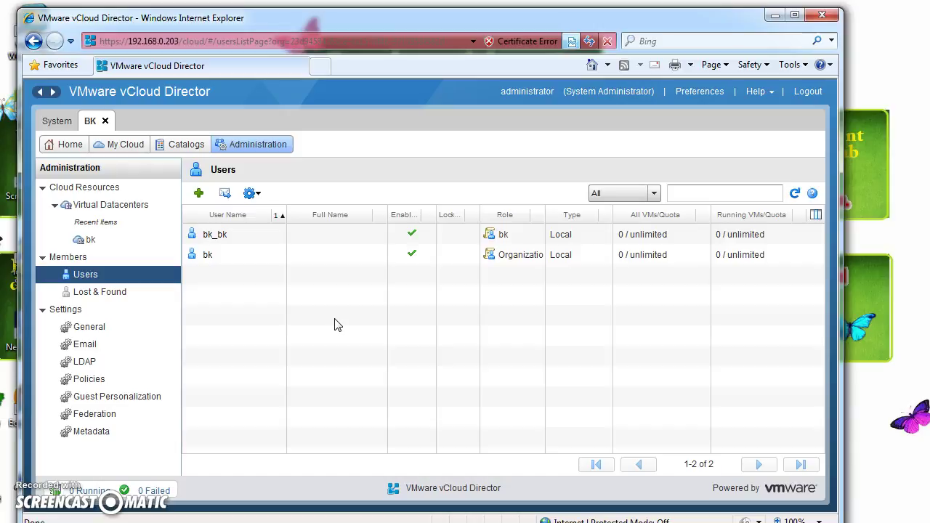
{"action": "left_click", "coordinate": [297, 363]}
{"action": "left_click", "coordinate": [31, 507]}
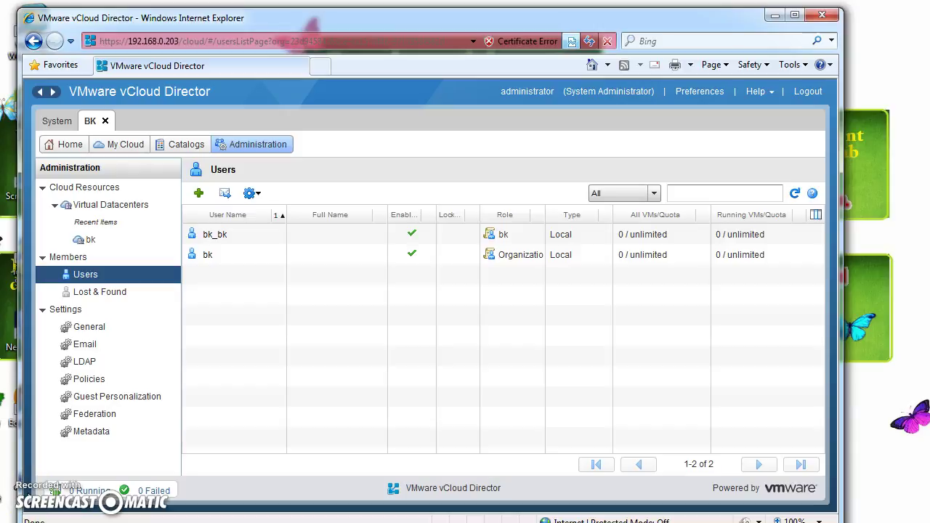
{"action": "left_click", "coordinate": [33, 462]}
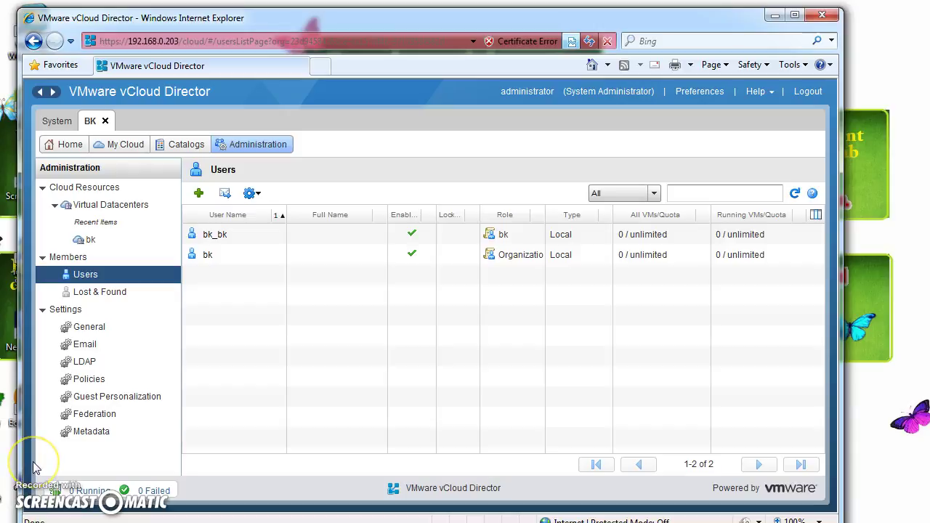